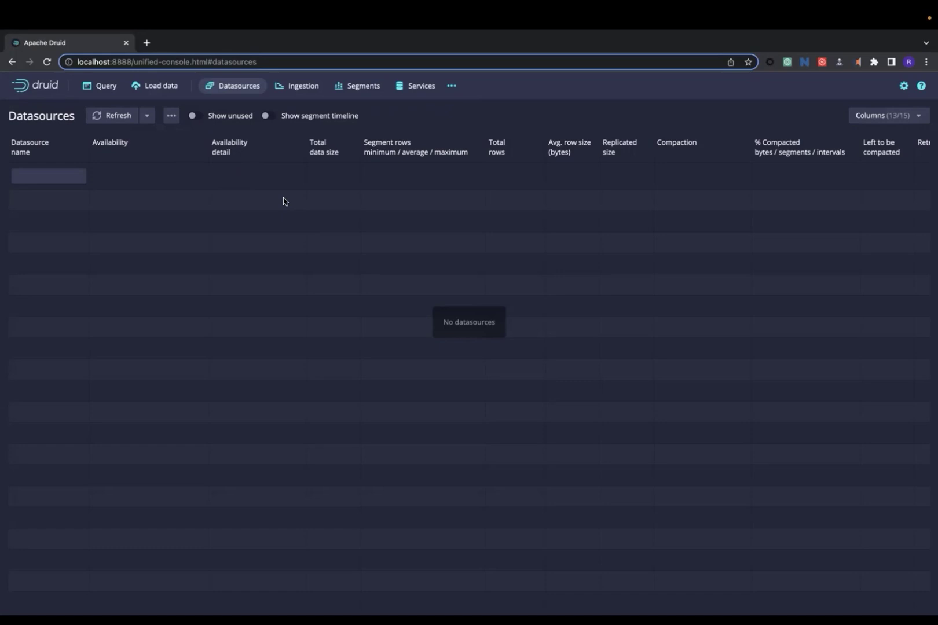
# Step: Start a new streaming ingestion spec with Apache Kafka as the source and proceed to connecting its data
pyautogui.click(153, 86)
pyautogui.click(162, 113)
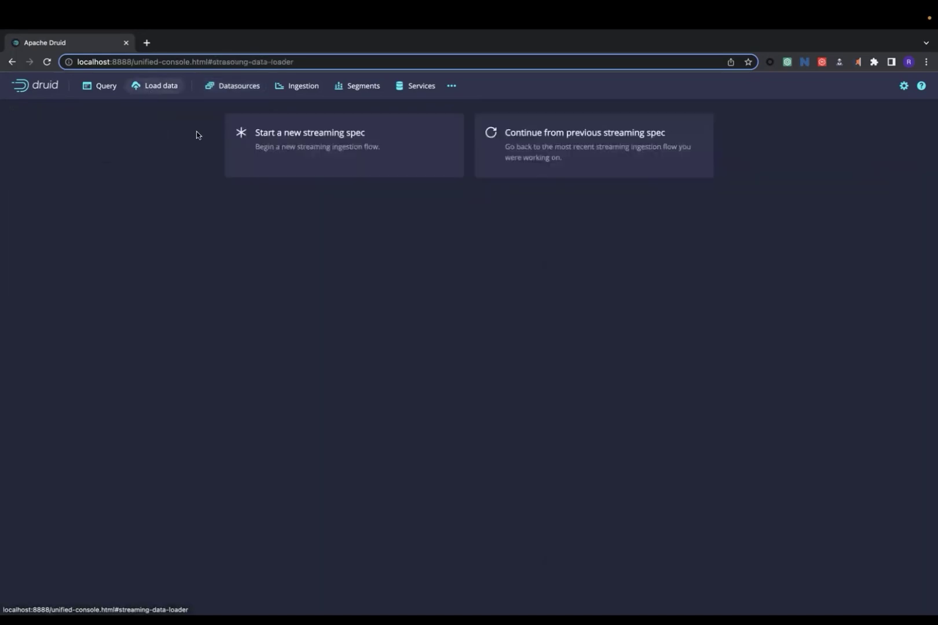
pyautogui.click(269, 150)
pyautogui.click(85, 197)
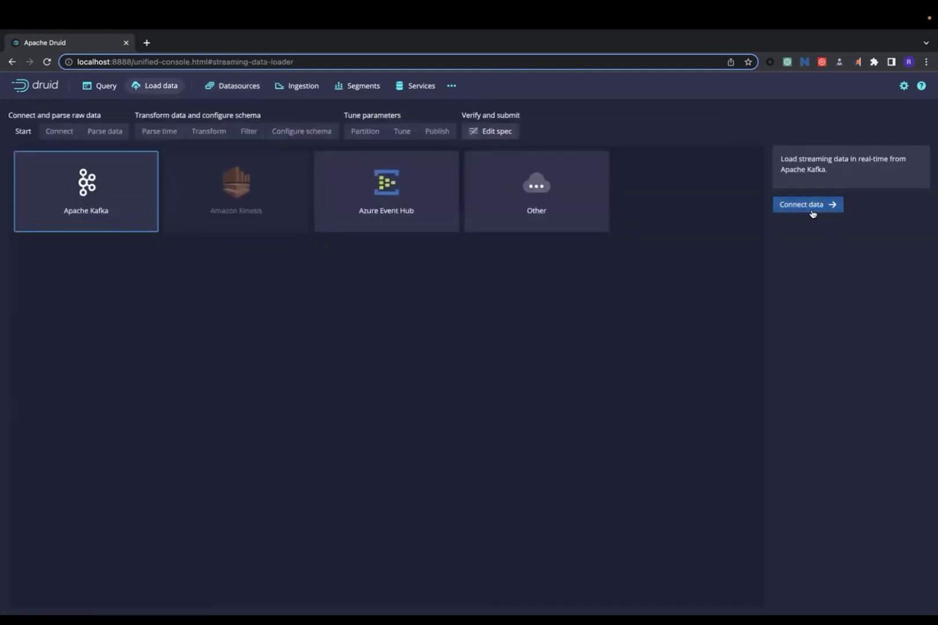
pyautogui.click(808, 205)
# Step: Connect to the Kafka topic my_topic on the bootstrap server localhost:9092
pyautogui.click(789, 270)
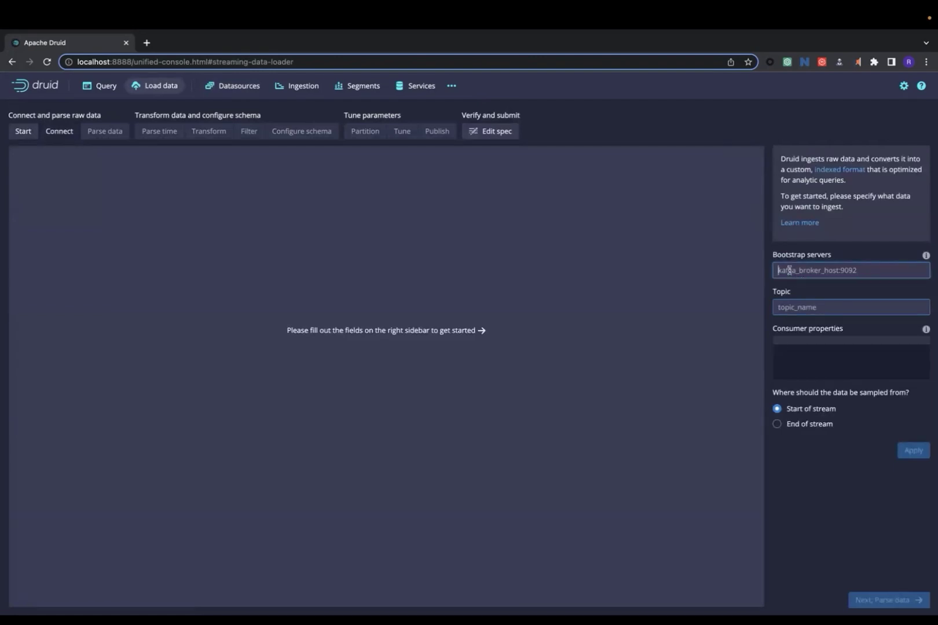
pyautogui.write('localhost:90')
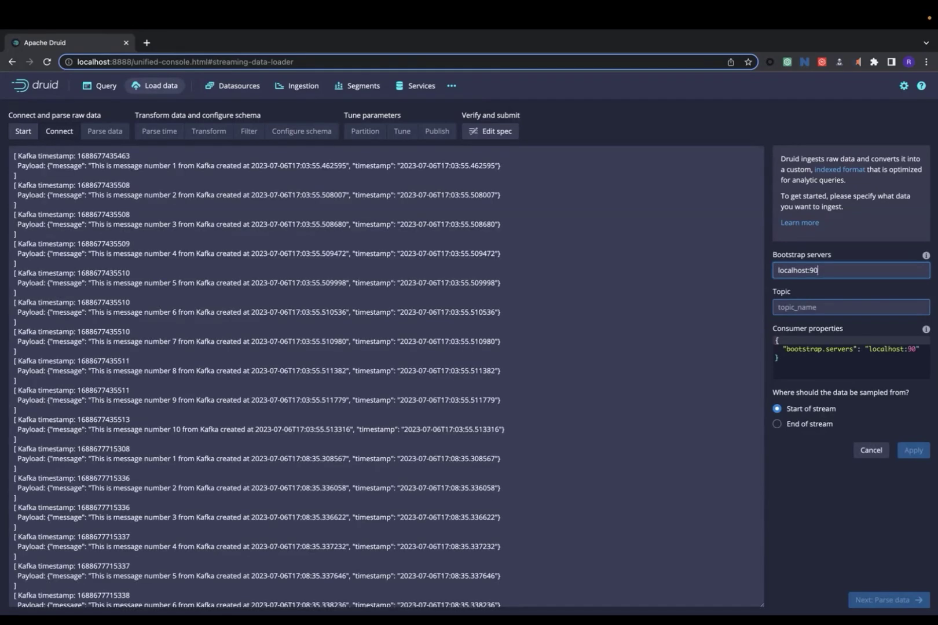
pyautogui.write('92')
pyautogui.click(791, 312)
pyautogui.write('my_topic')
pyautogui.press('Return')
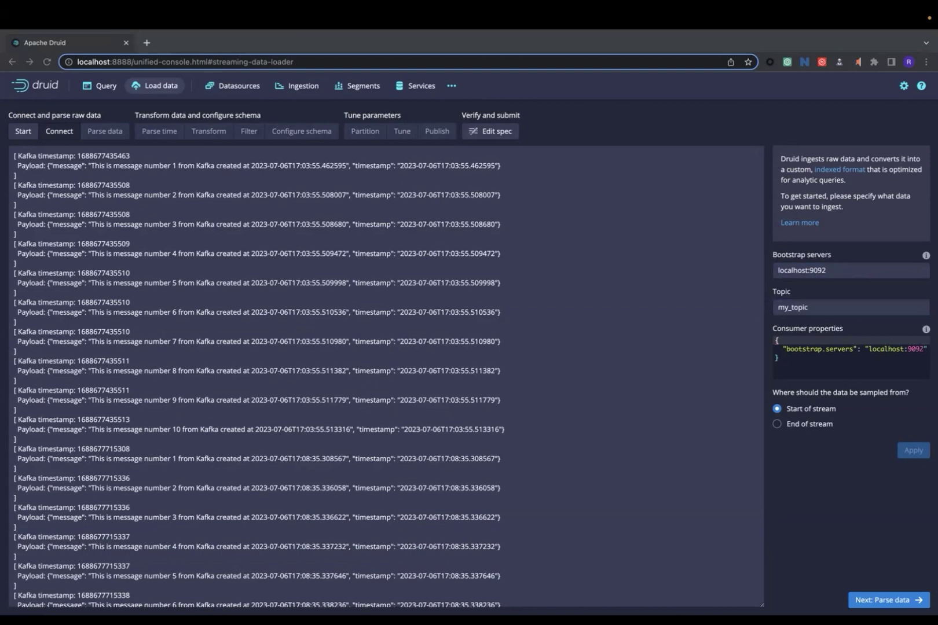
# Step: Set the segment granularity to hour and Use earliest offset to True, continuing through to the editable spec
pyautogui.click(885, 599)
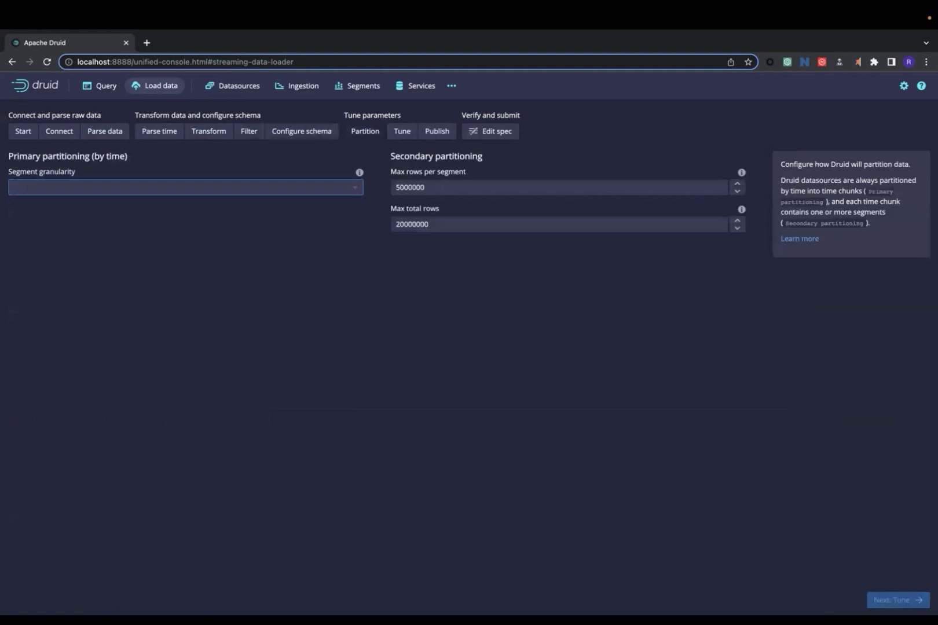
pyautogui.click(355, 187)
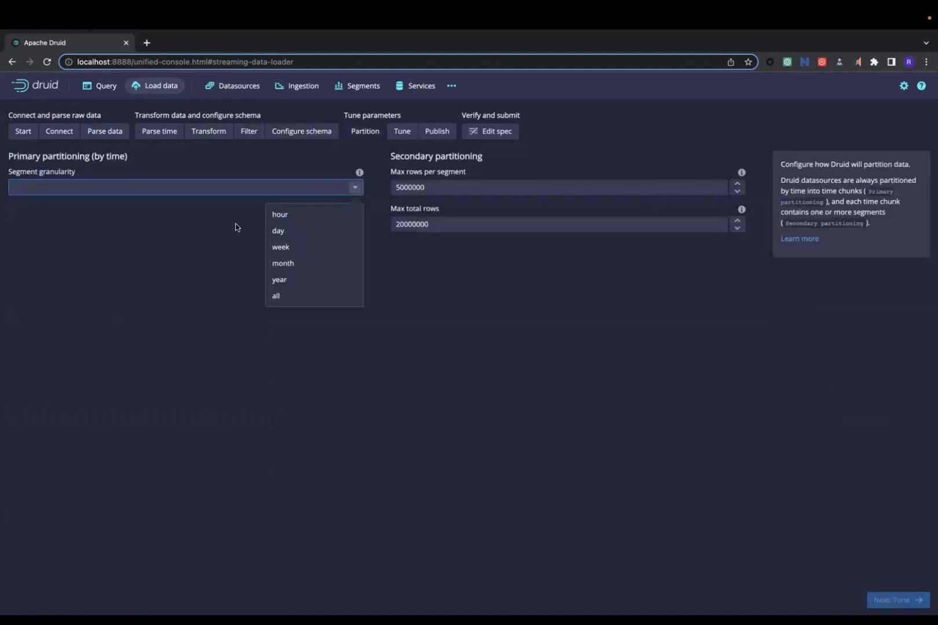
pyautogui.click(282, 214)
pyautogui.click(897, 599)
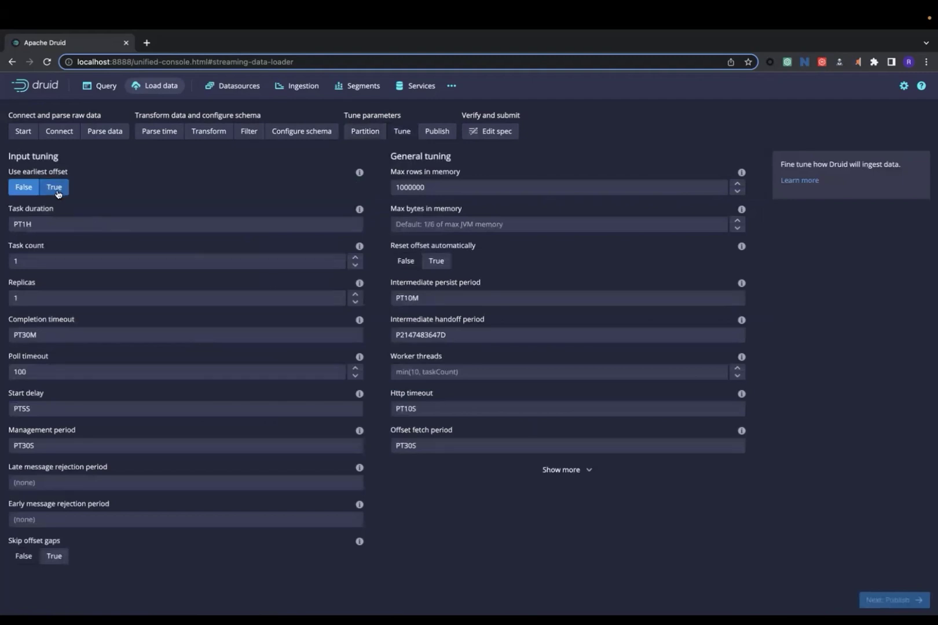
pyautogui.click(891, 599)
pyautogui.click(891, 599)
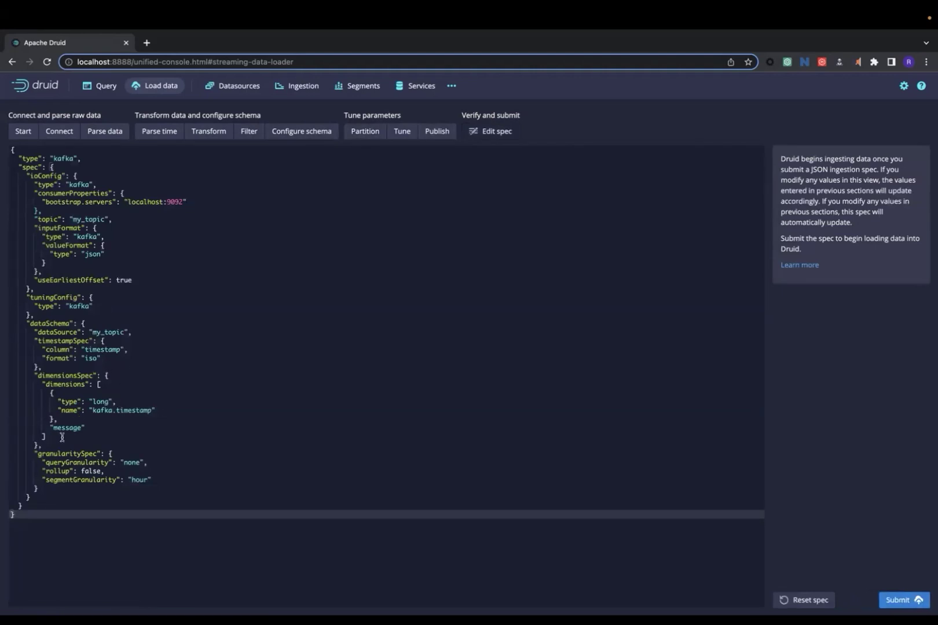
# Step: Replace the spec's dimensionsSpec block with empty dimensions, dimensionExclusions and spatialDimensions lists and useSchemaDiscovery set to True
pyautogui.moveTo(43, 443); pyautogui.dragTo(4, 375)
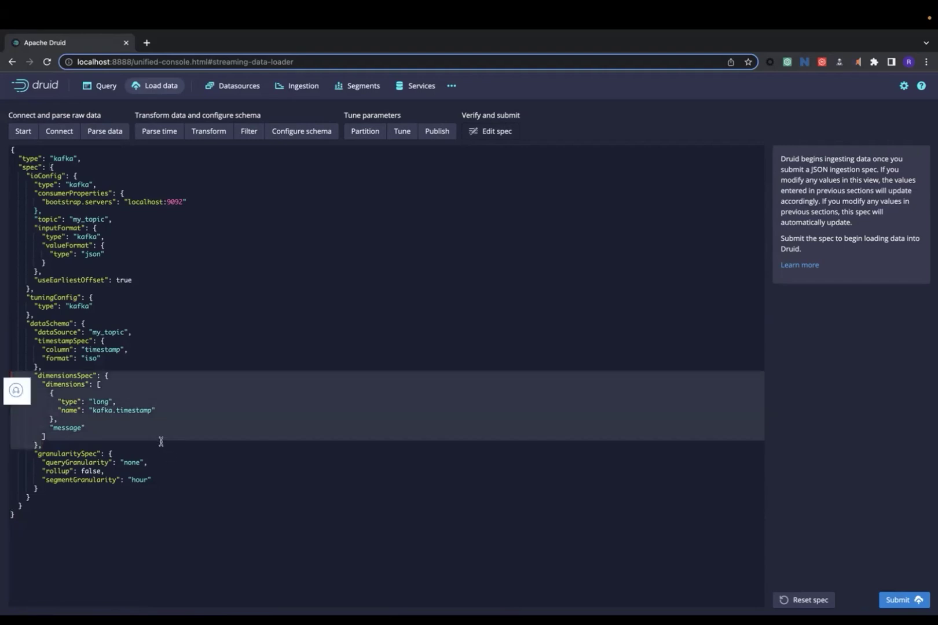
pyautogui.click(87, 429)
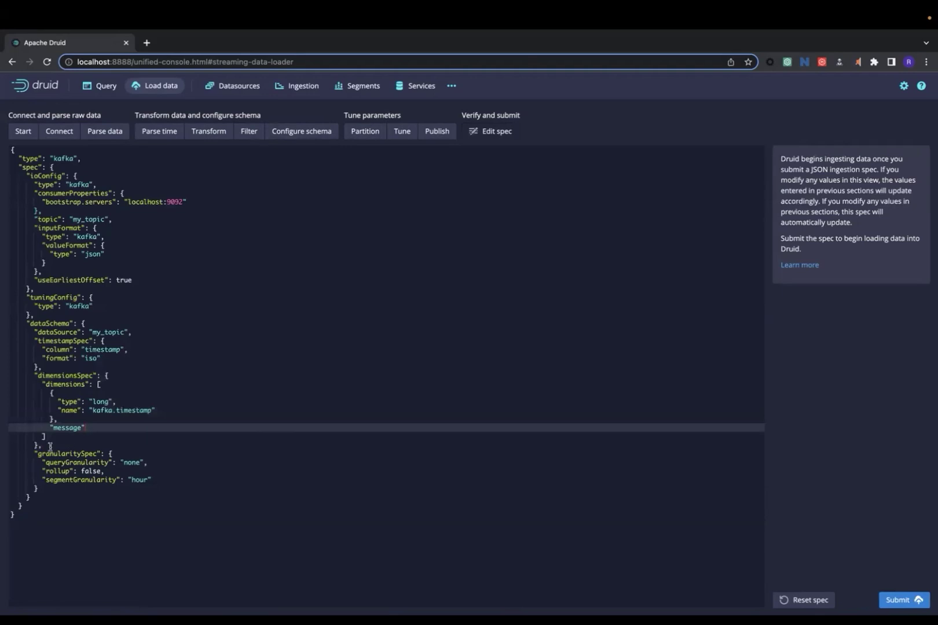
pyautogui.moveTo(47, 446); pyautogui.dragTo(4, 376)
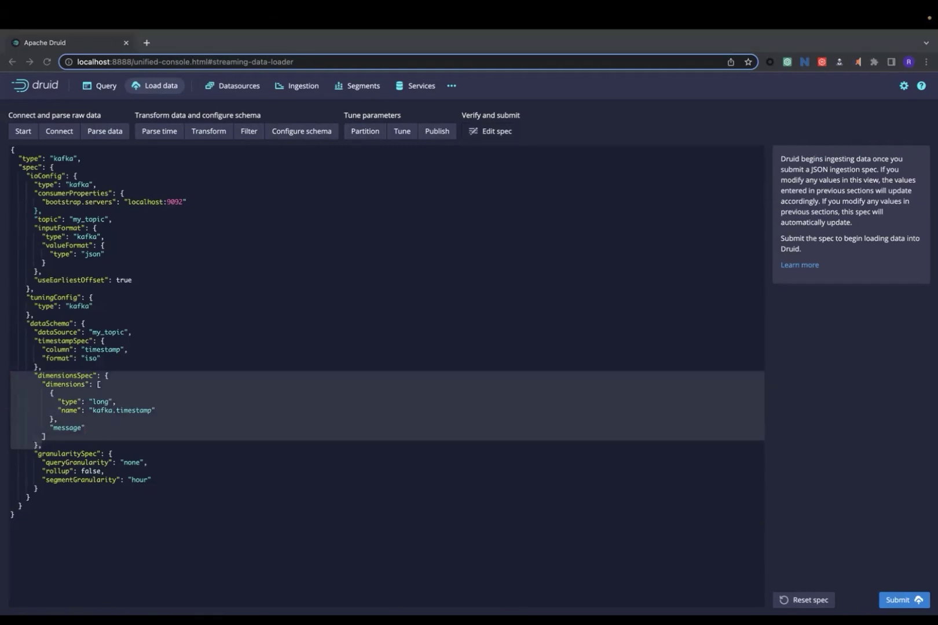
pyautogui.click(51, 452)
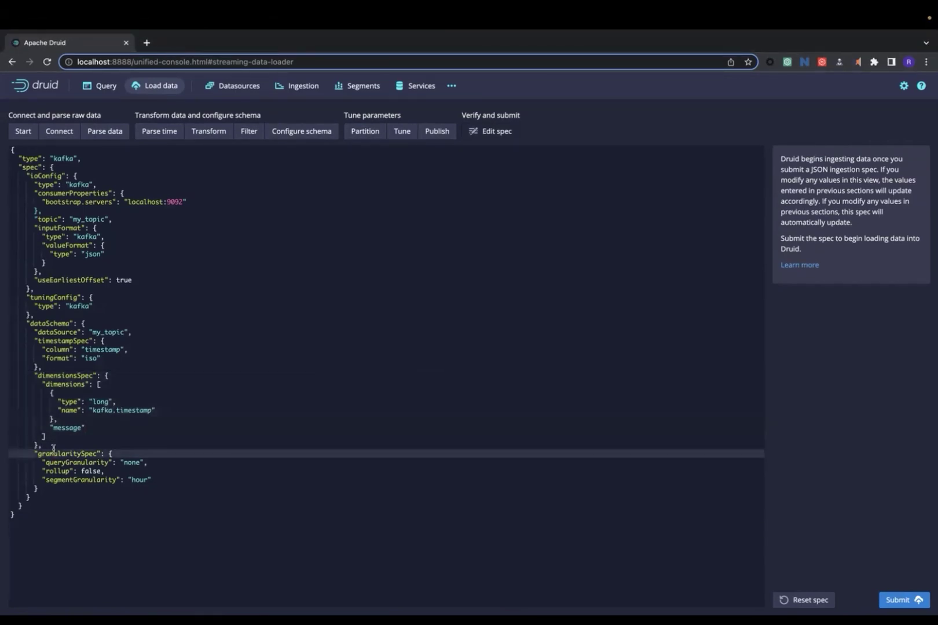
pyautogui.moveTo(45, 445); pyautogui.dragTo(3, 376)
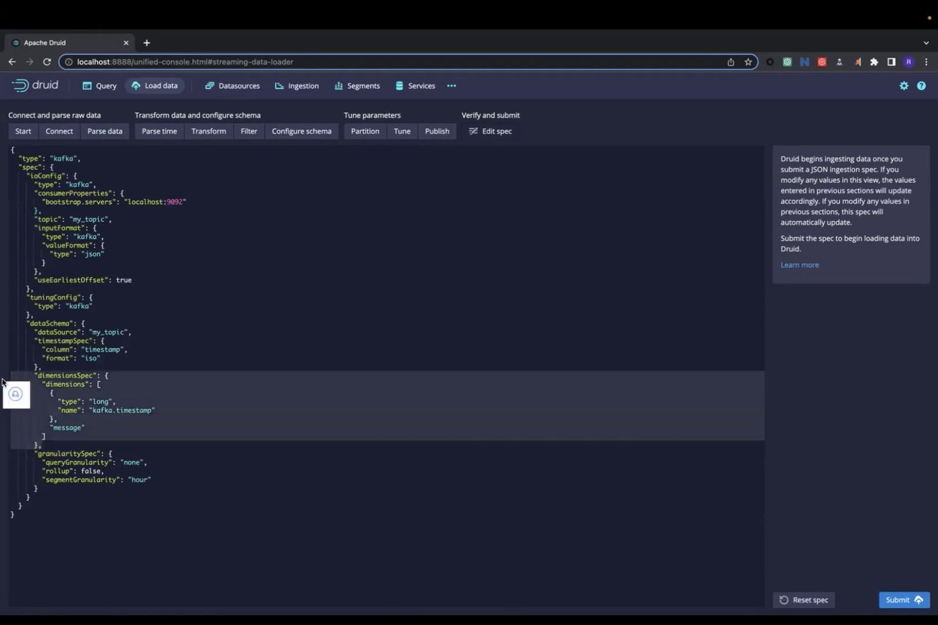
pyautogui.write('"dimensionsSpec": {         "dimensions": [],         "dimensionExclusions": [],         "spatialDimensions": [],         "useSchemaDiscovery": True       },')
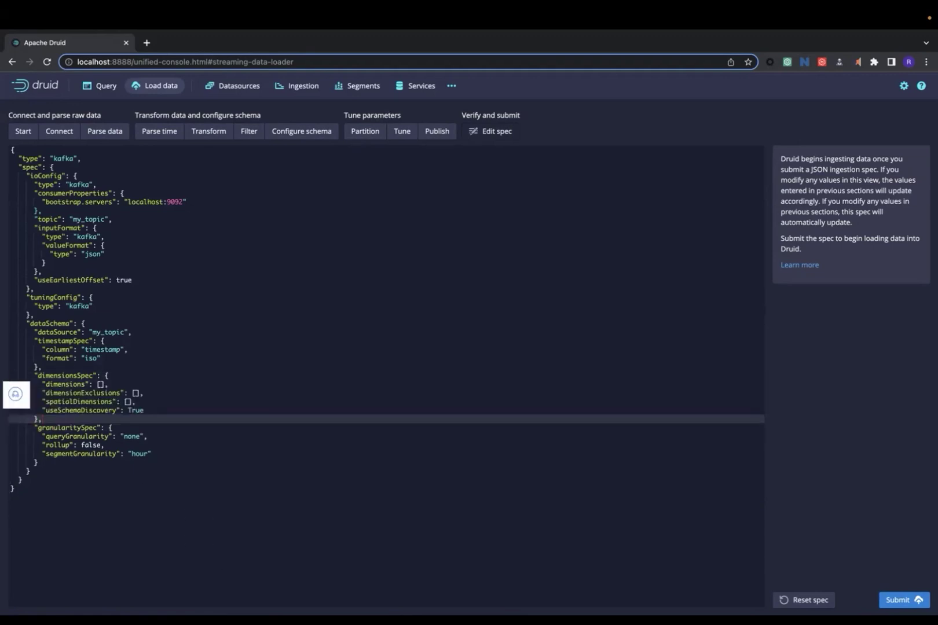
pyautogui.click(301, 509)
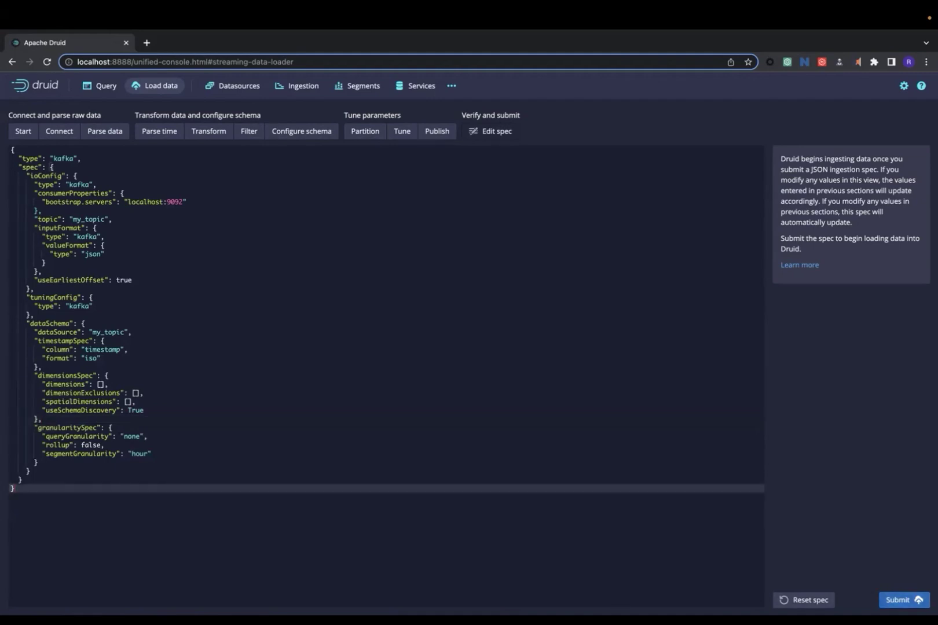
# Step: Check the my_topic ingestion supervisor and the my_topic entry among the datasources
pyautogui.click(295, 88)
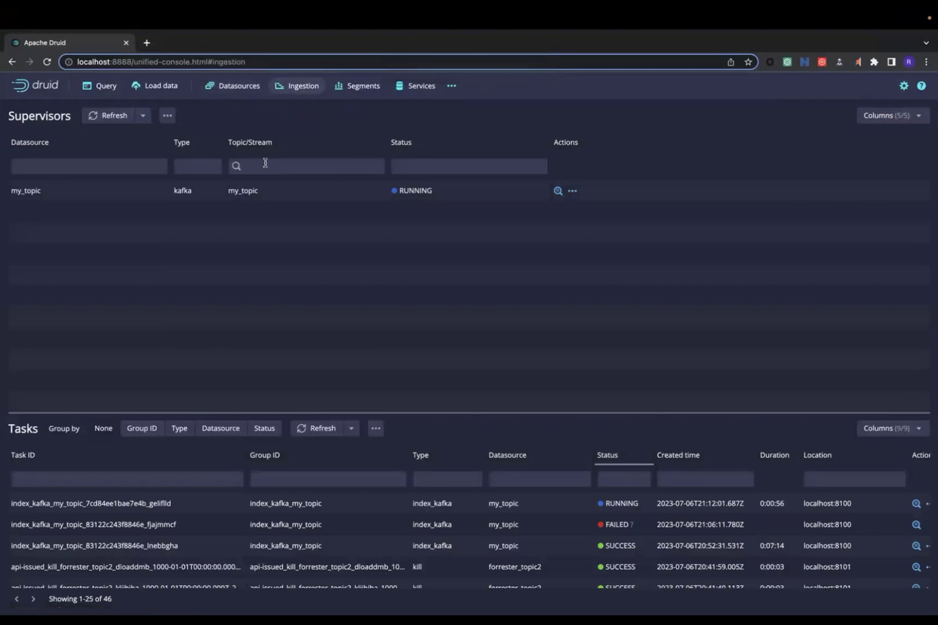
pyautogui.click(237, 92)
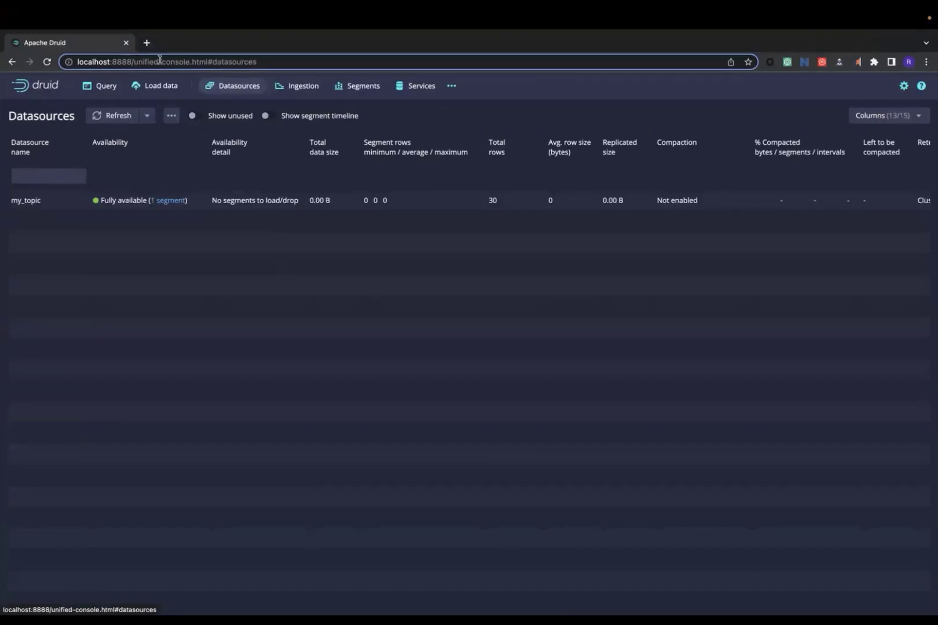
# Step: Change the table in the existing SQL query's FROM clause to "my_topic"
pyautogui.click(101, 87)
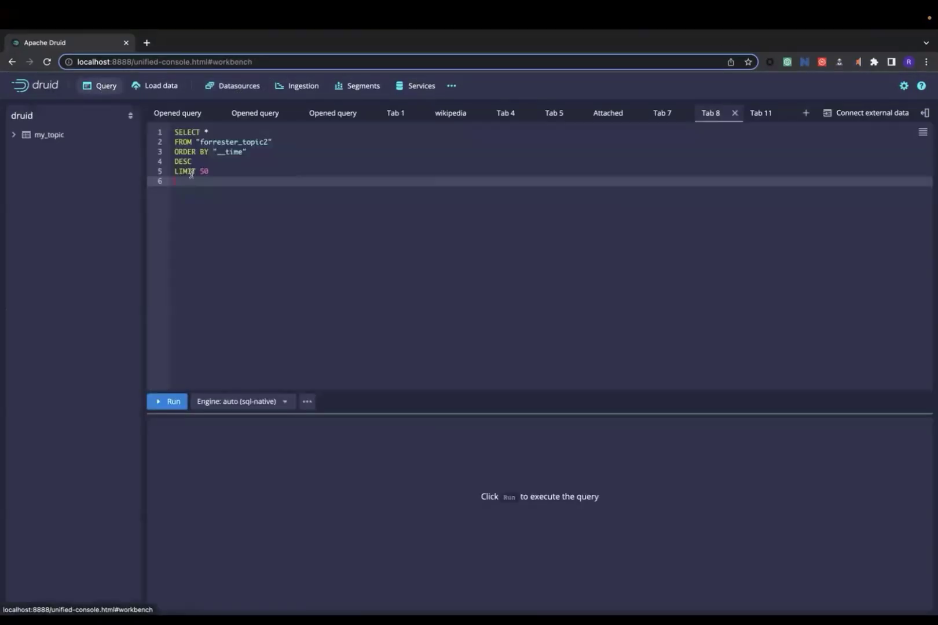
pyautogui.click(235, 143)
pyautogui.click(269, 142)
pyautogui.press('BackSpace')
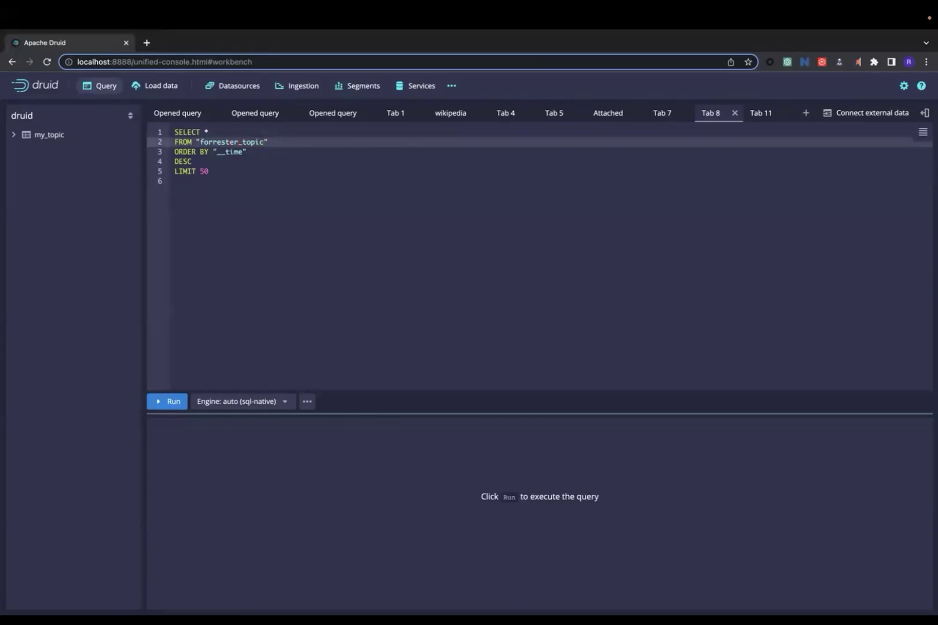
pyautogui.press('BackSpace')
pyautogui.press('BackSpace')
pyautogui.press('BackSpace')
pyautogui.press('BackSpace')
pyautogui.press('BackSpace')
pyautogui.press('BackSpace')
pyautogui.press('BackSpace')
pyautogui.press('BackSpace')
pyautogui.press('BackSpace')
pyautogui.write('my')
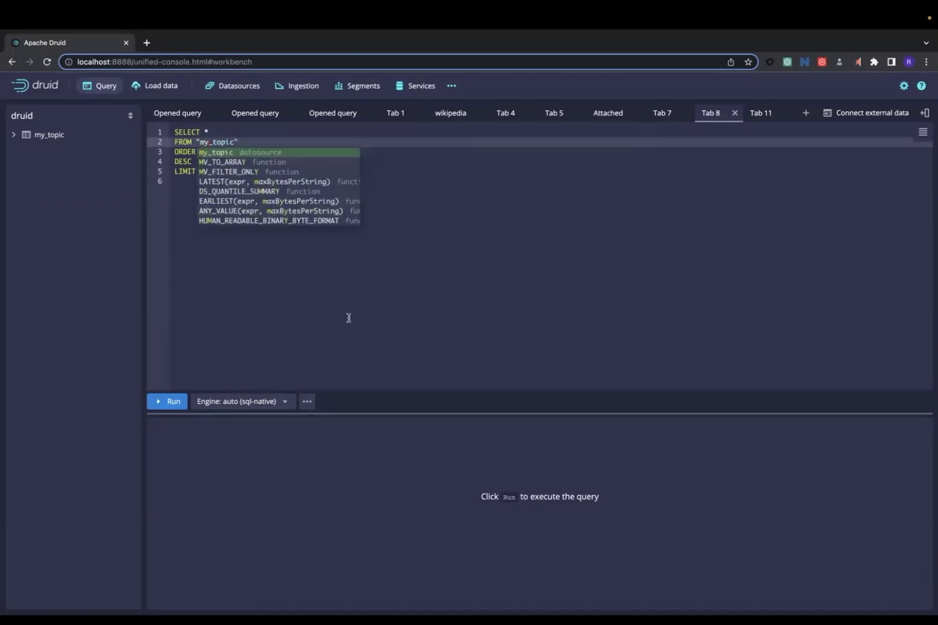
pyautogui.click(348, 318)
# Step: Run the my_topic query and look through the returned rows
pyautogui.click(167, 400)
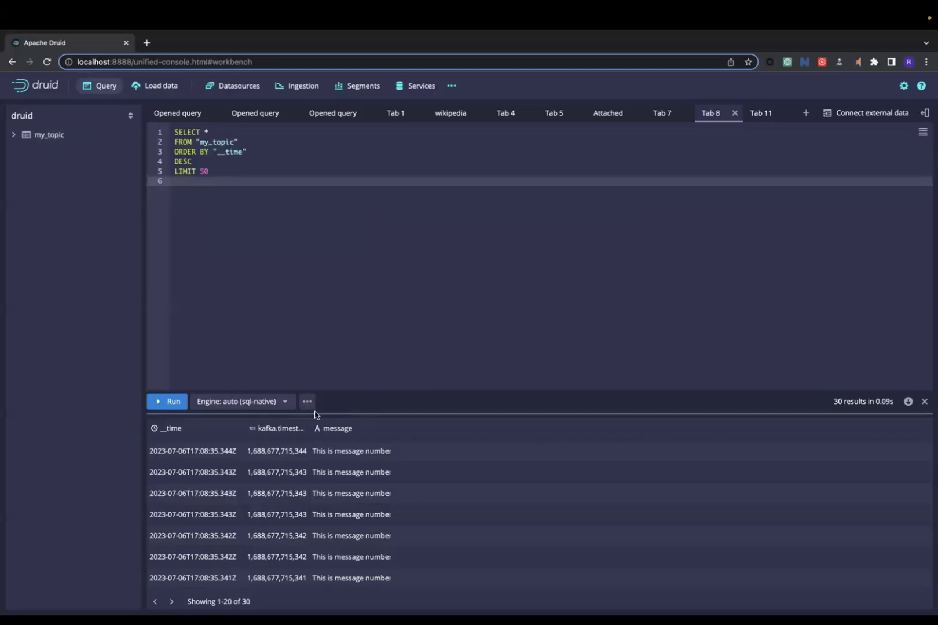
pyautogui.scroll(-3, 333, 489)
pyautogui.scroll(3, 332, 489)
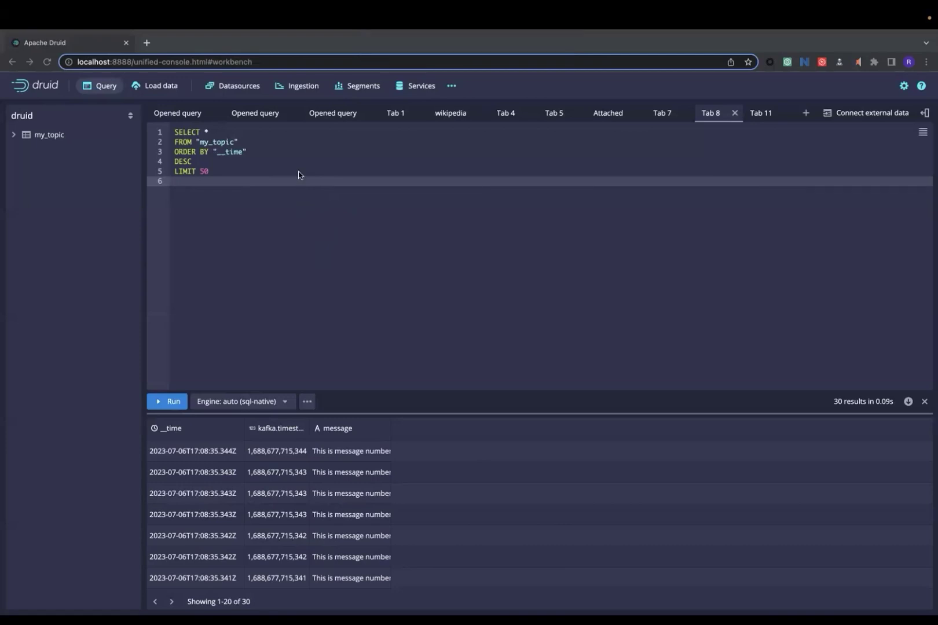
# Step: Check the my_topic datasource's row count again and set the query's LIMIT to 100
pyautogui.click(246, 93)
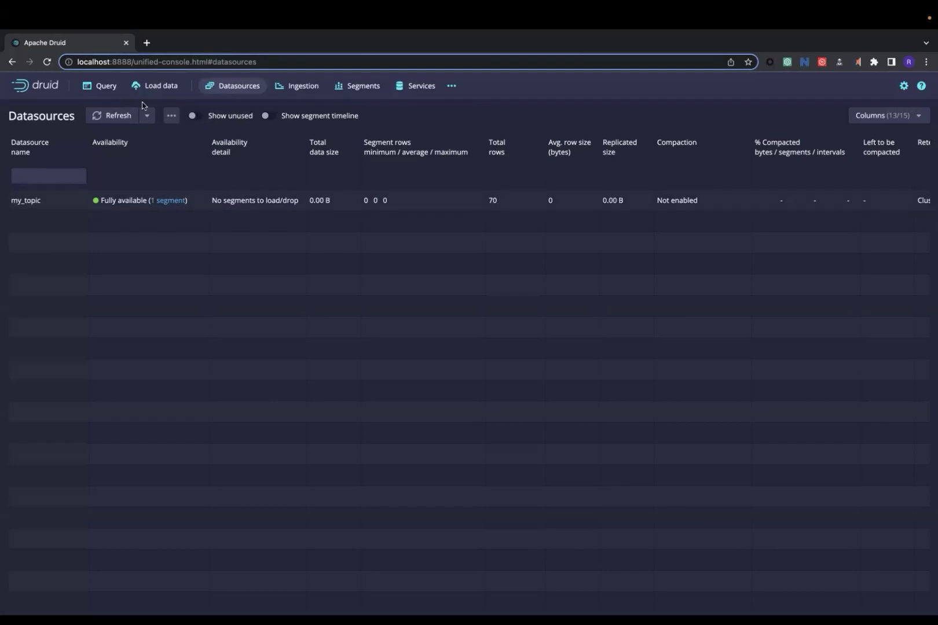
pyautogui.click(101, 87)
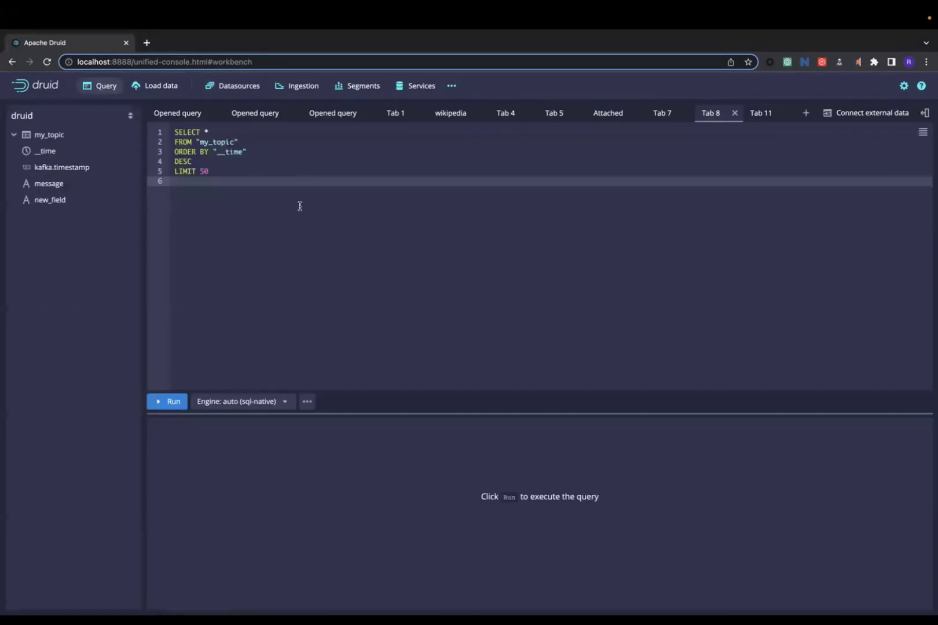
pyautogui.click(213, 172)
pyautogui.press('BackSpace')
pyautogui.write('100')
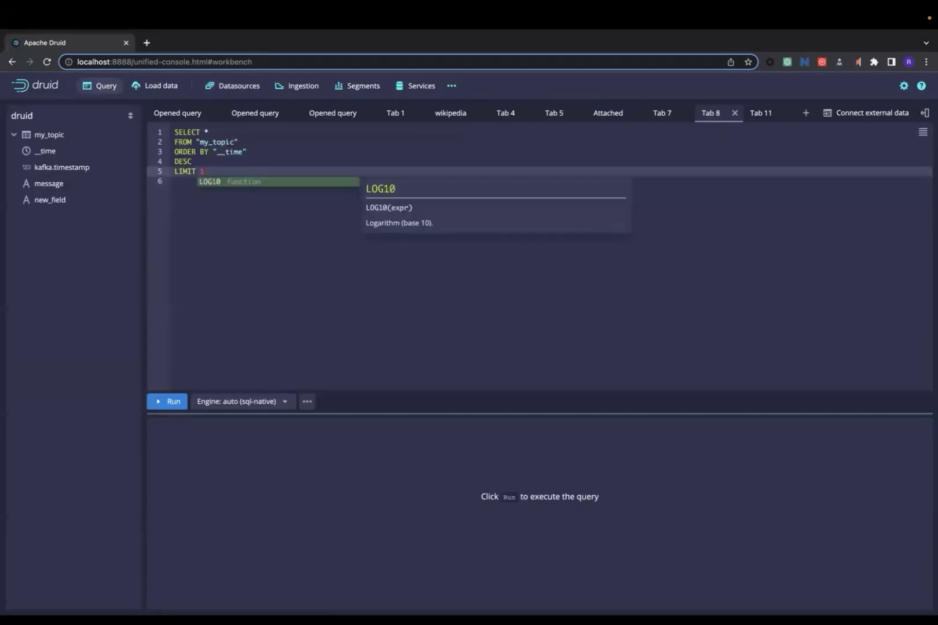
# Step: Change the query's sort order to ASC and run it, examining the new_field column in the oldest rows
pyautogui.click(186, 162)
pyautogui.press('BackSpace')
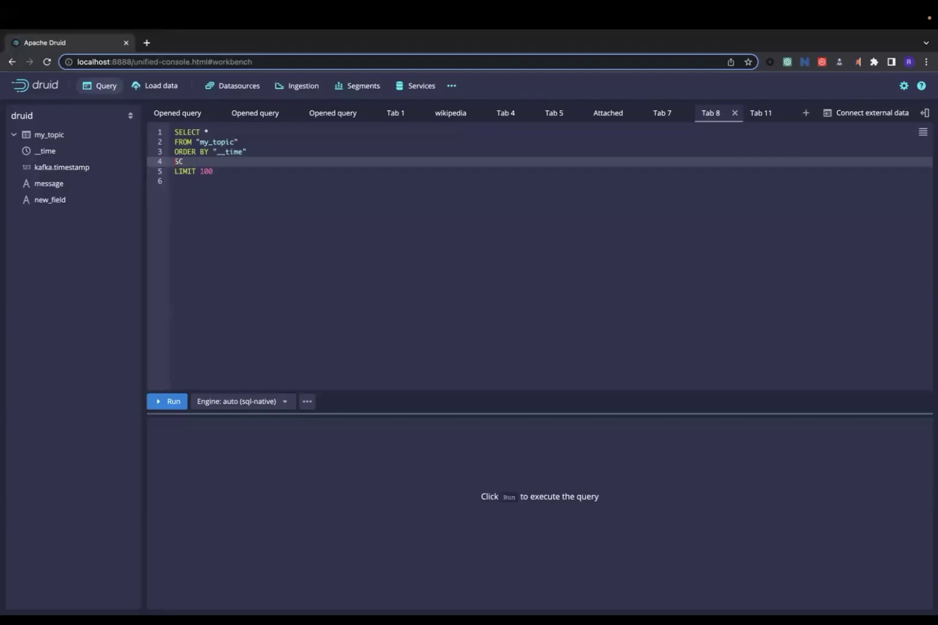
pyautogui.write('A')
pyautogui.click(319, 304)
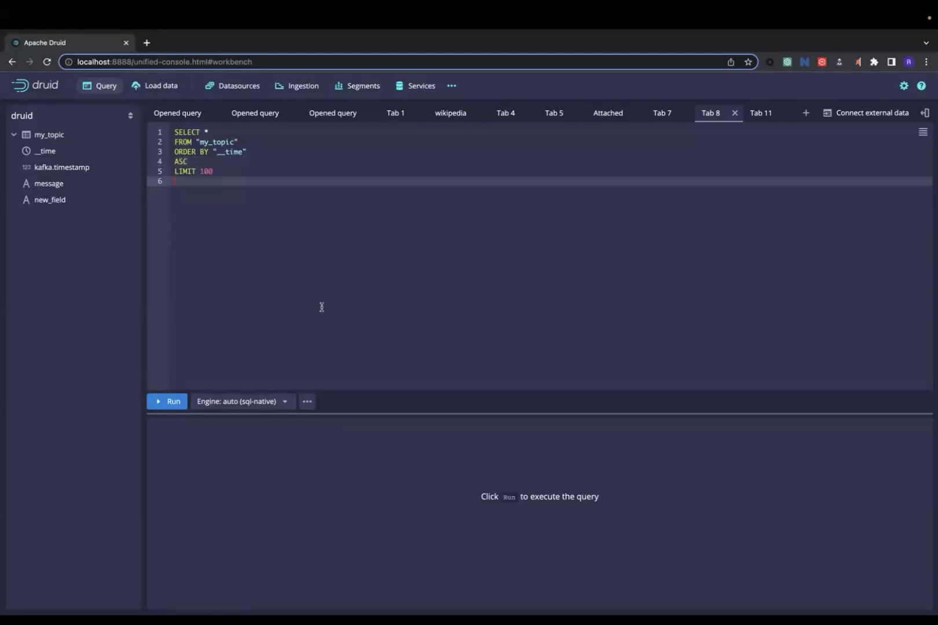
pyautogui.click(167, 402)
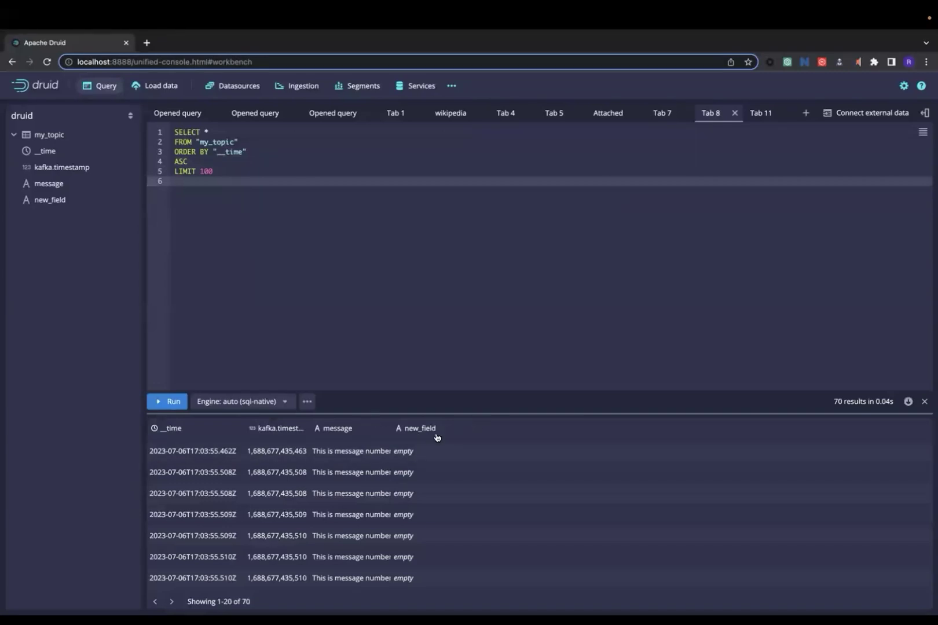
pyautogui.scroll(-5, 427, 512)
pyautogui.scroll(-4, 427, 512)
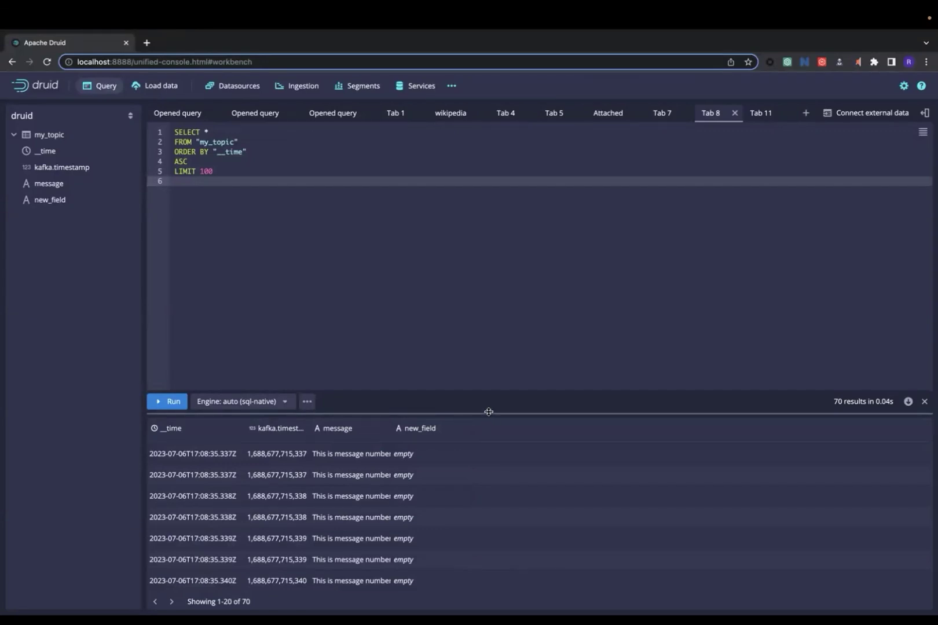
# Step: Change the query's sort order to DESC and run it to list the newest messages first
pyautogui.click(189, 163)
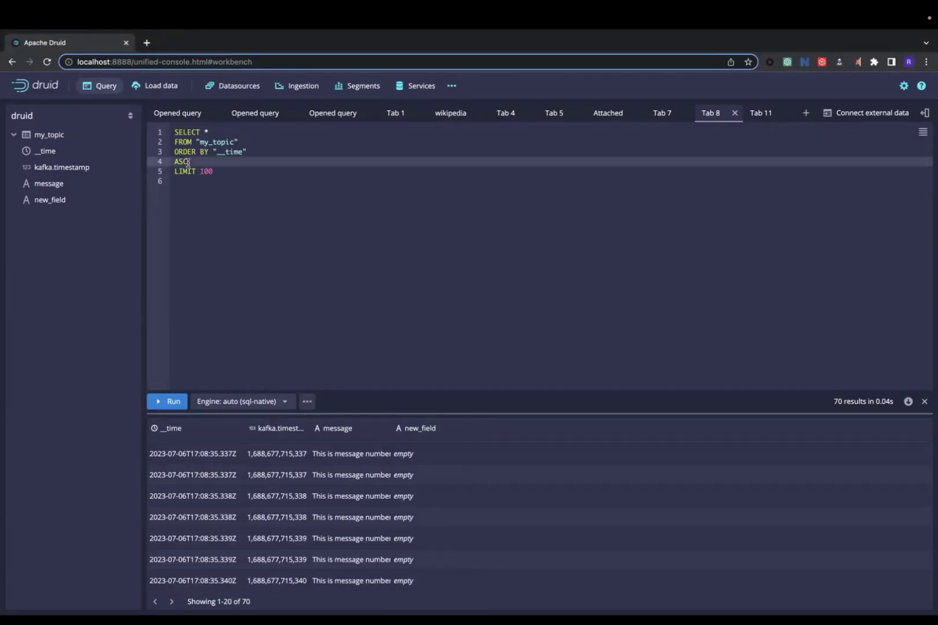
pyautogui.write('DE')
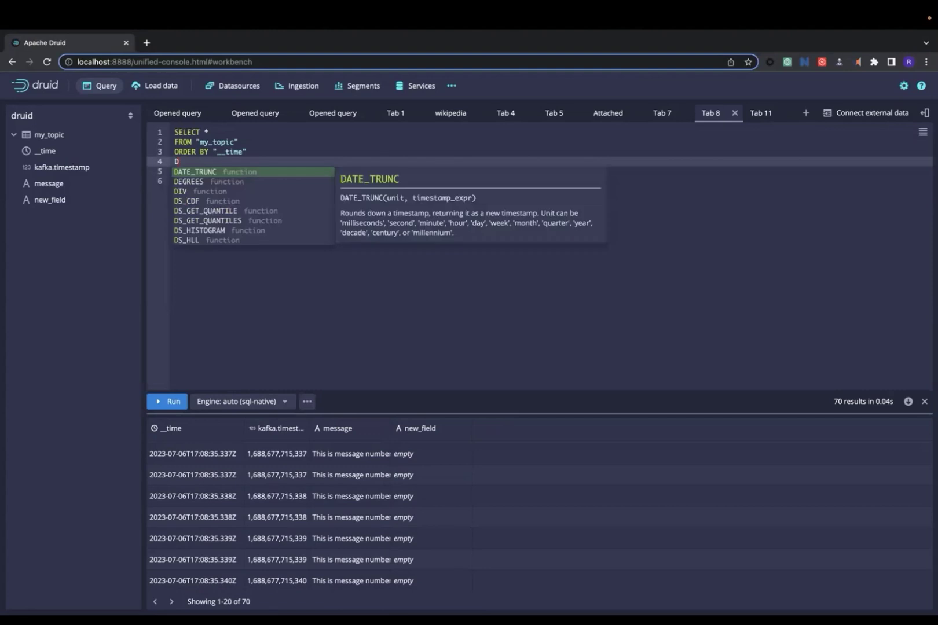
pyautogui.press('BackSpace')
pyautogui.write('ESC')
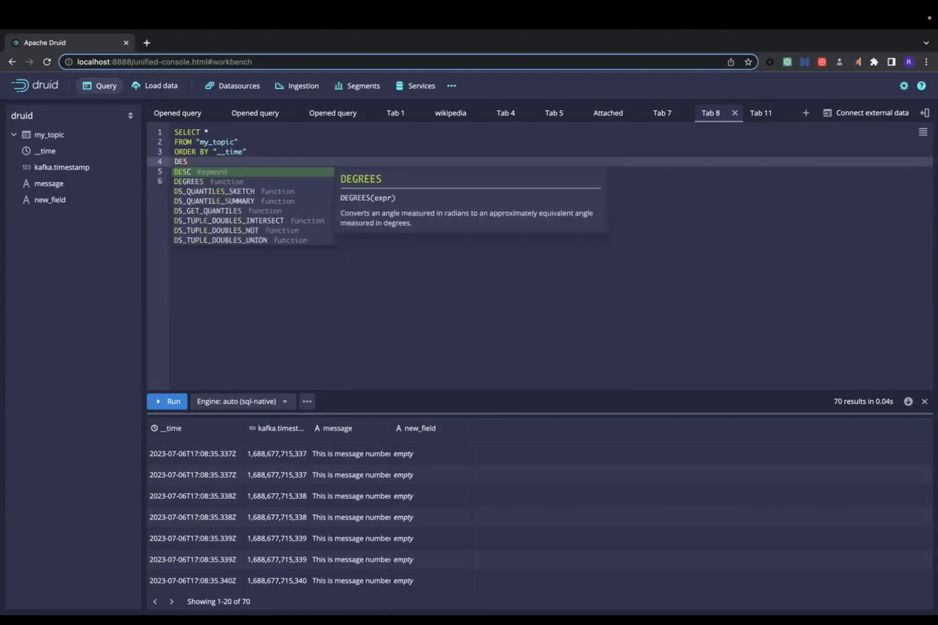
pyautogui.click(320, 270)
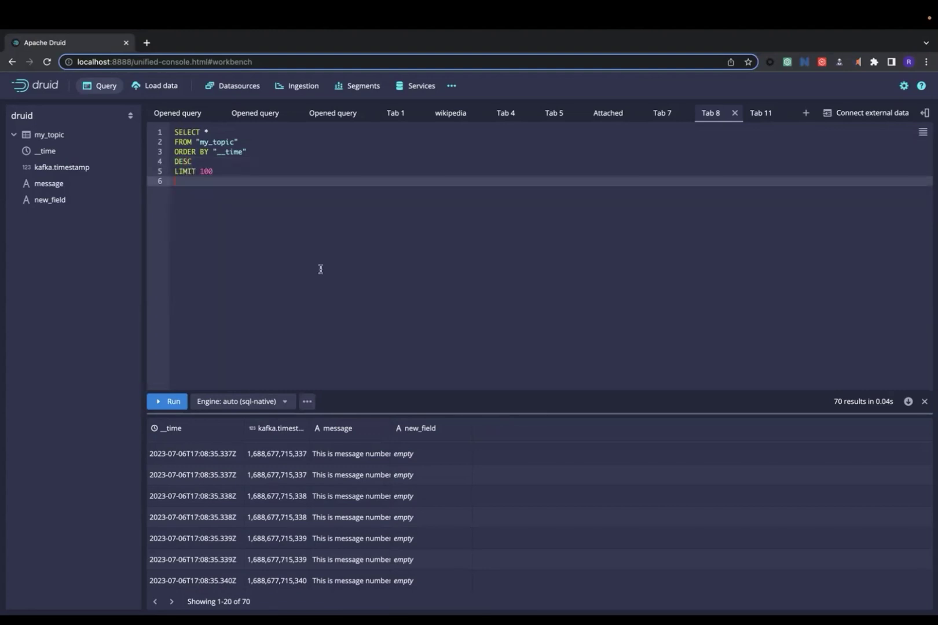
pyautogui.click(172, 401)
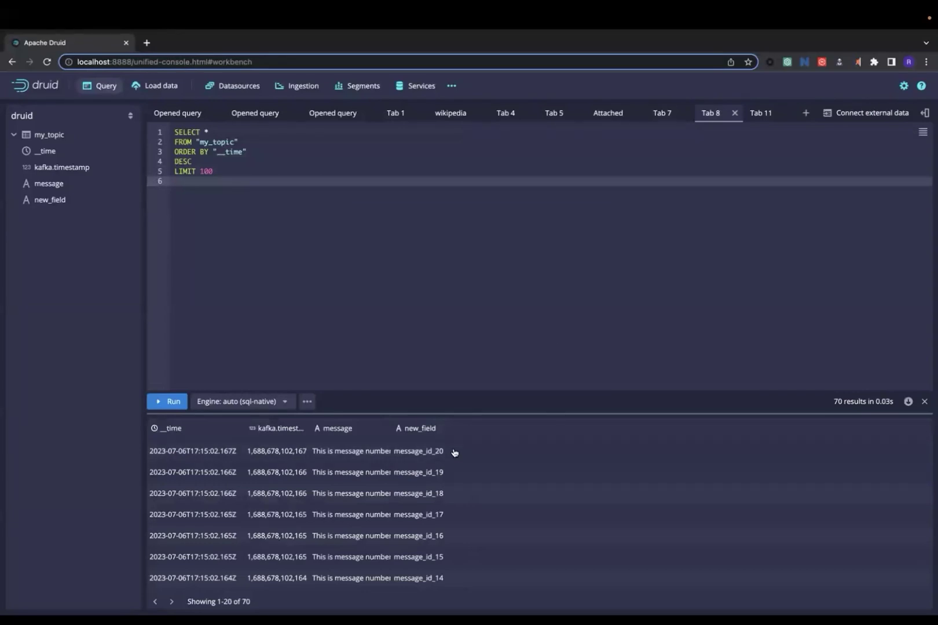